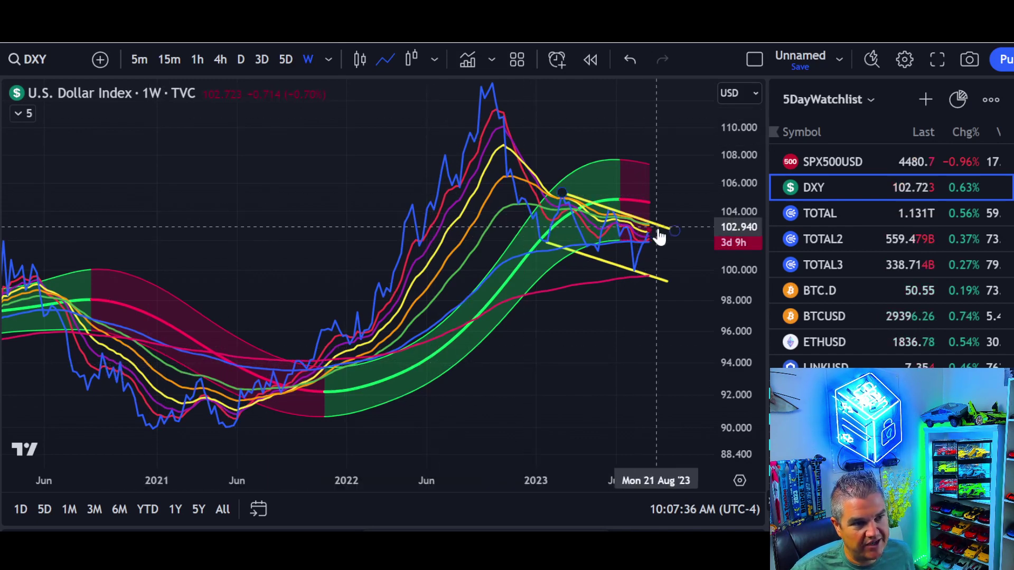
Zoom and pan the weekly DXY chart to frame the falling wedge between the yellow trendlines.
scroll(649, 294, "up", 3)
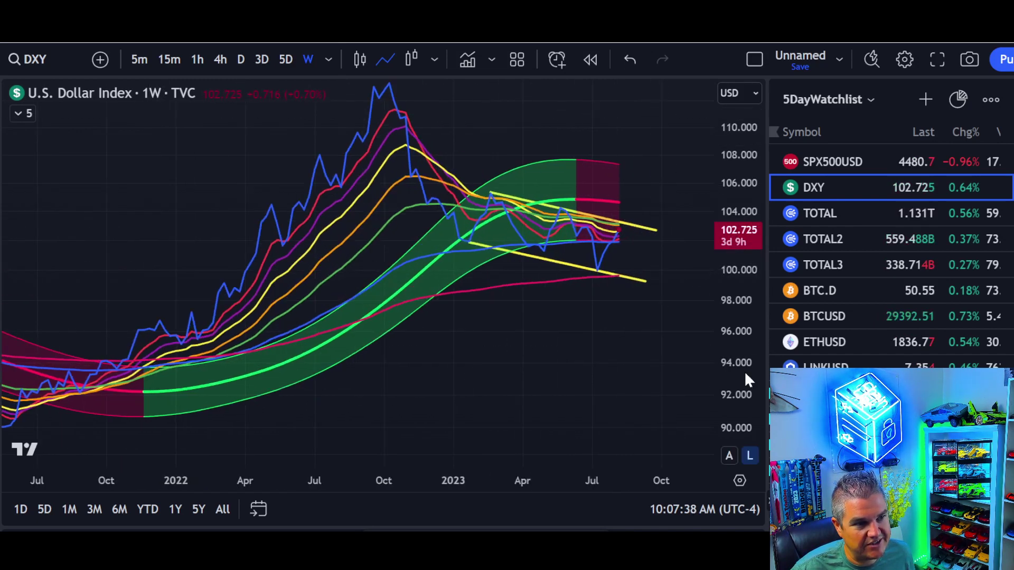
left_click_drag(752, 402, 752, 369)
left_click_drag(692, 225, 630, 384)
scroll(533, 346, "up", 3)
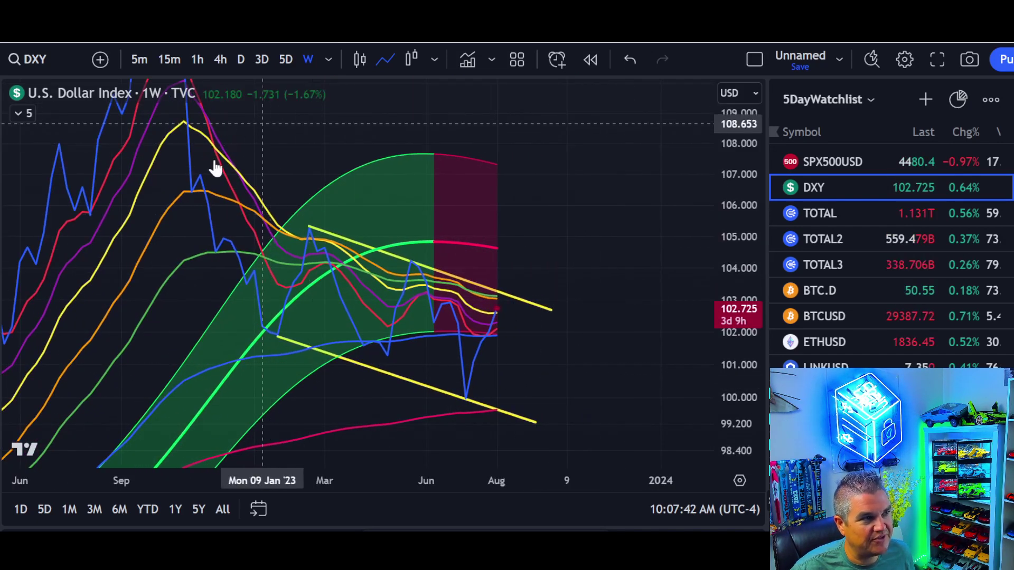
Switch the DXY chart to candlesticks, then back to a blue line.
left_click(359, 58)
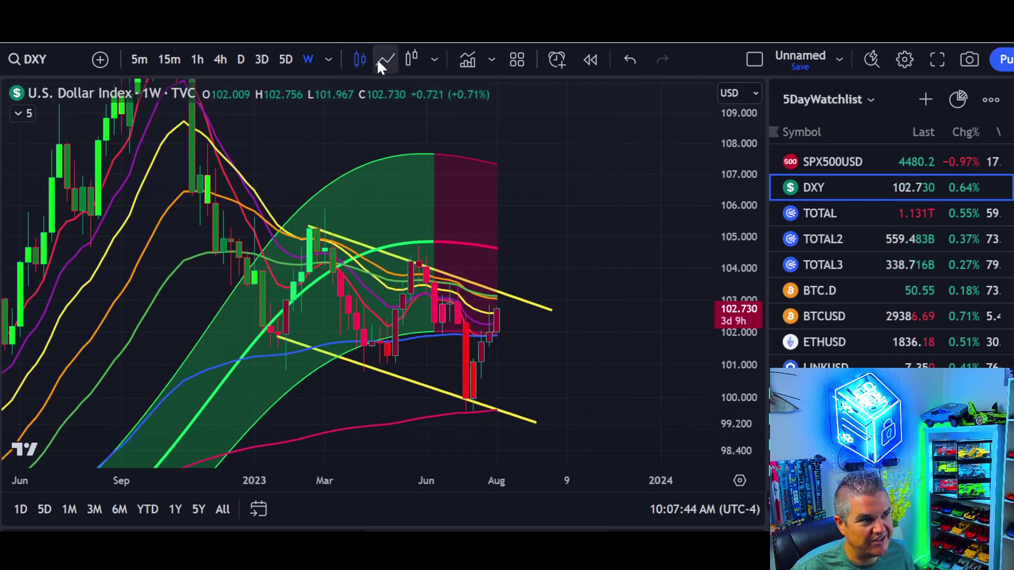
left_click(383, 60)
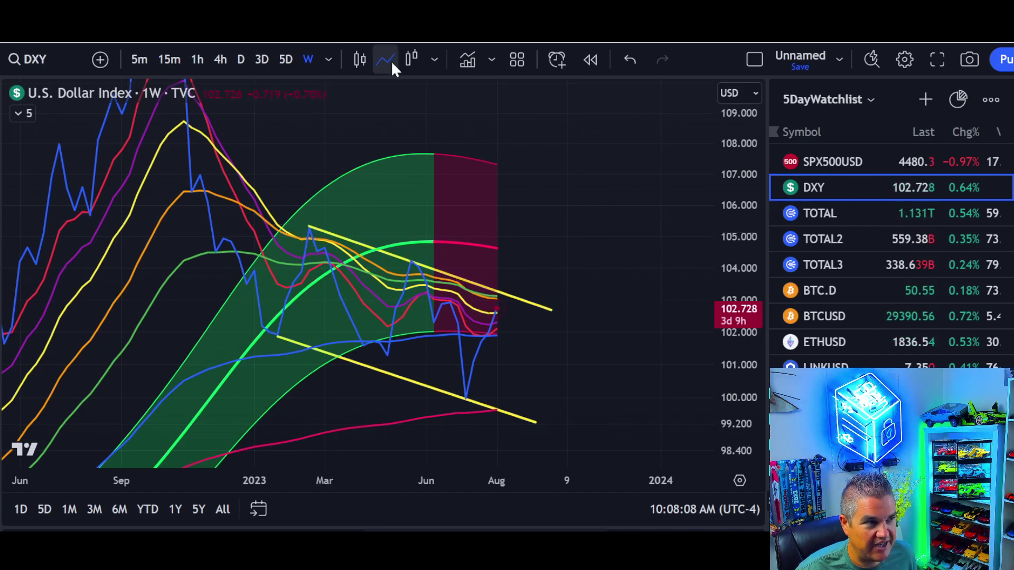
Toggle candles and line view, then select the upper and lower yellow trendlines to inspect them.
left_click(360, 59)
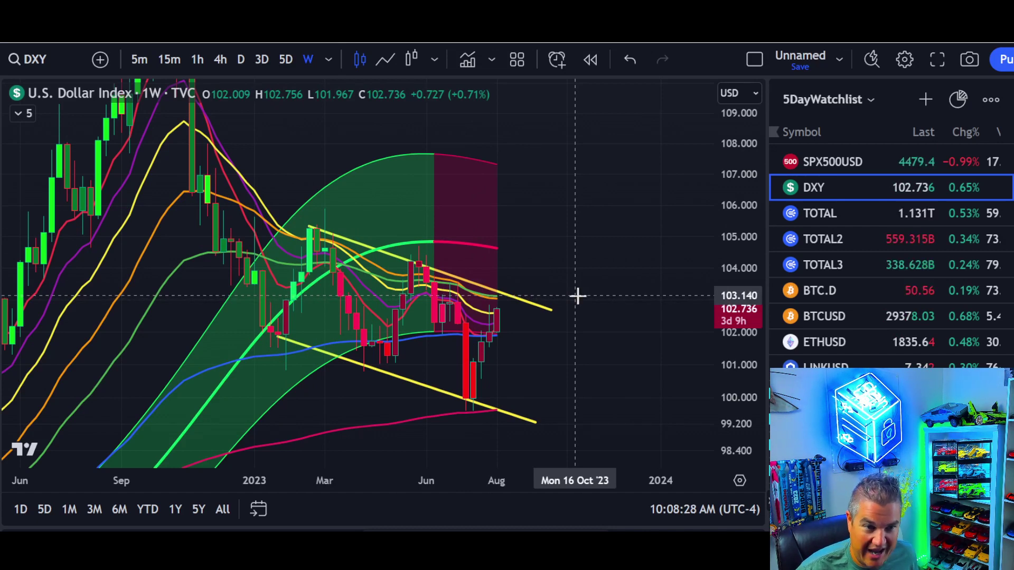
left_click(385, 59)
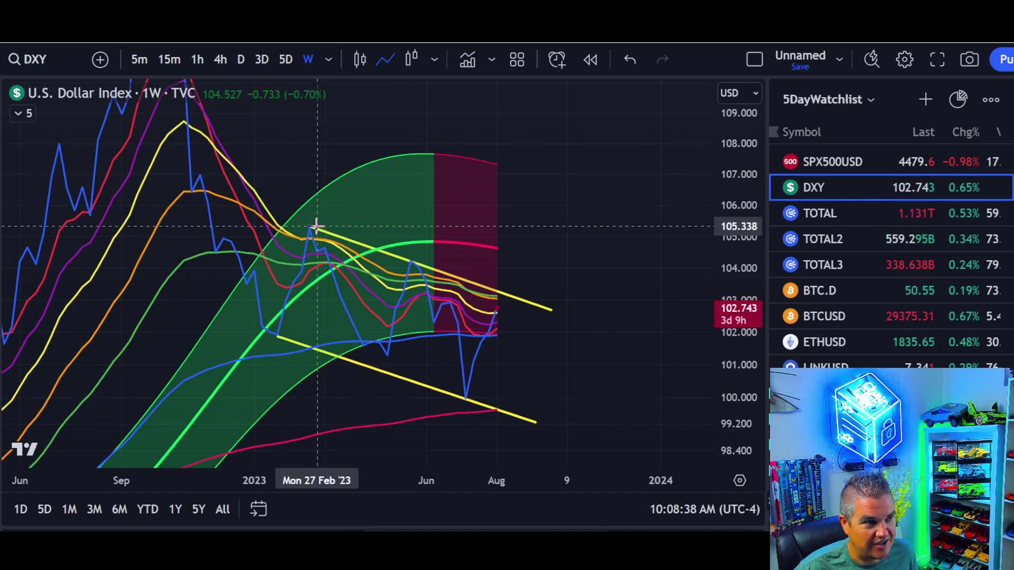
left_click(413, 268)
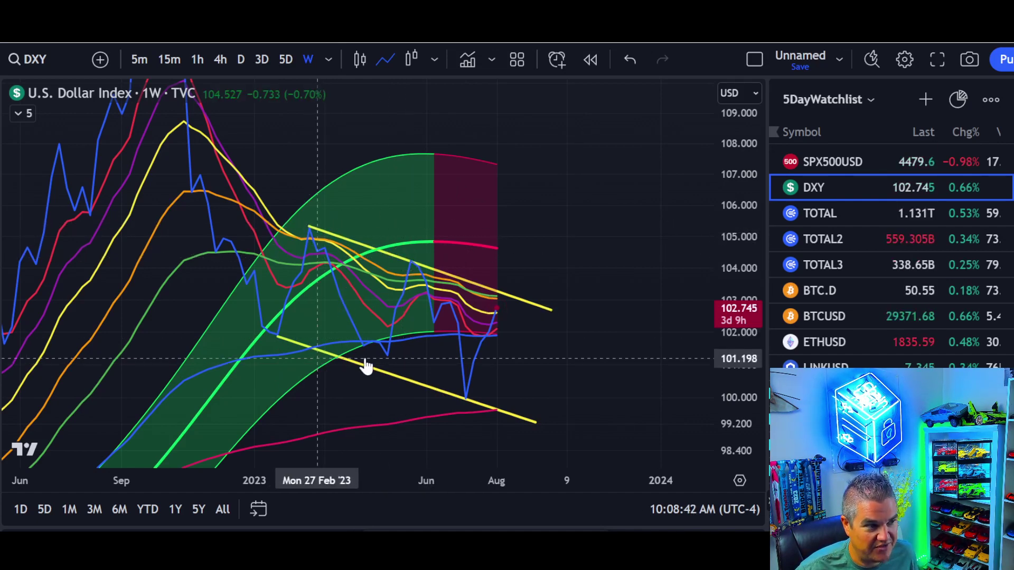
left_click(467, 400)
Deselect the trendline, return the chart to candlesticks and zoom in on the wedge.
left_click(484, 303)
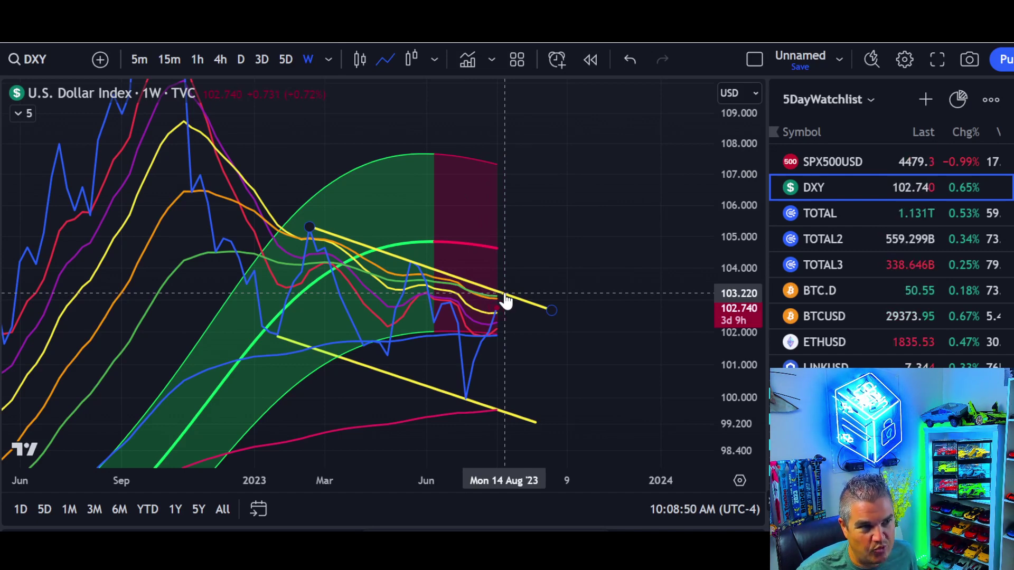
left_click(360, 59)
scroll(539, 310, "up", 1)
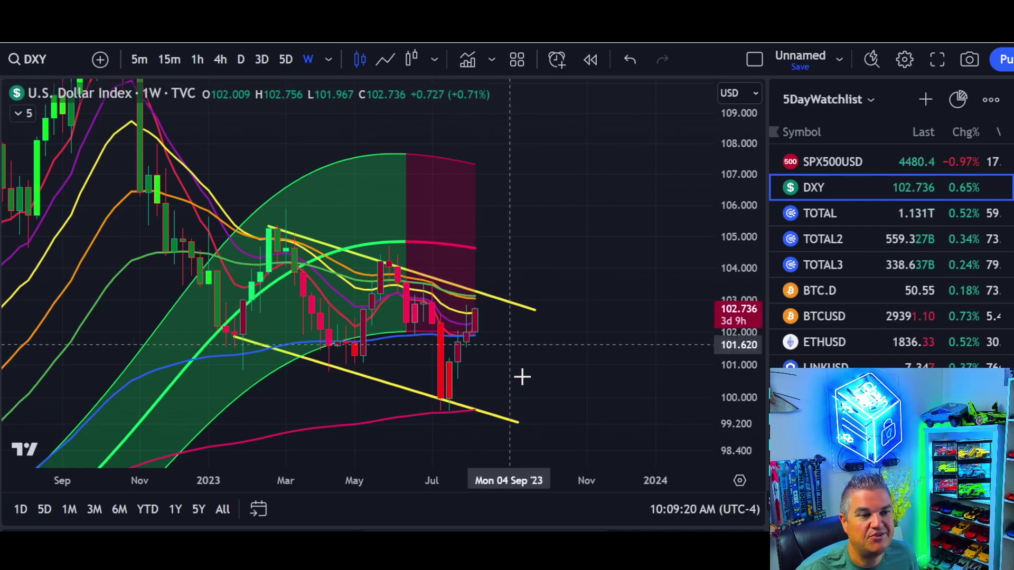
Zoom out and pan the DXY chart back toward 2021, then stretch the price scale to enlarge the candles.
scroll(516, 338, "down", 4)
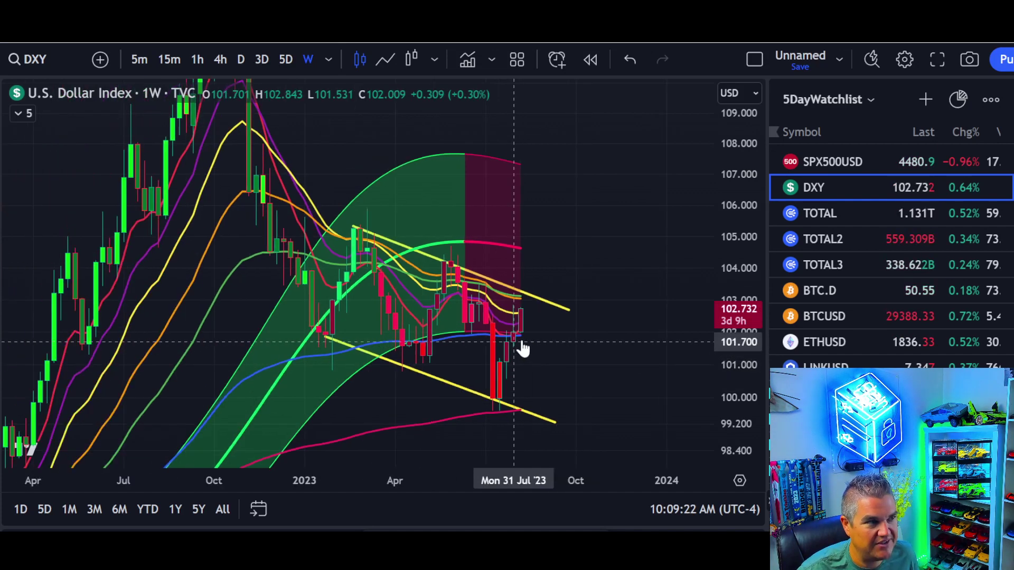
left_click_drag(742, 174, 739, 358)
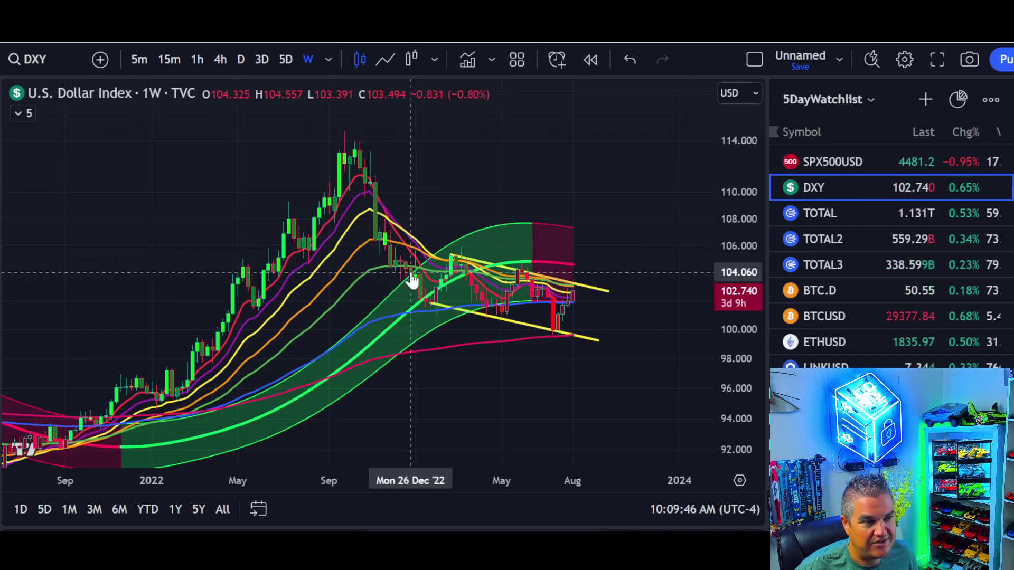
scroll(412, 280, "down", 4)
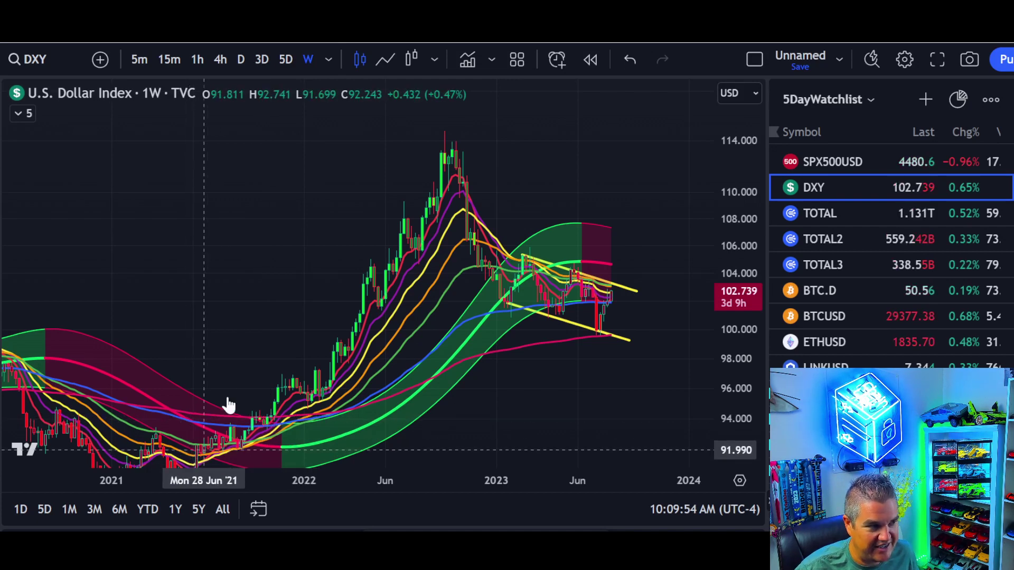
left_click_drag(253, 269, 256, 240)
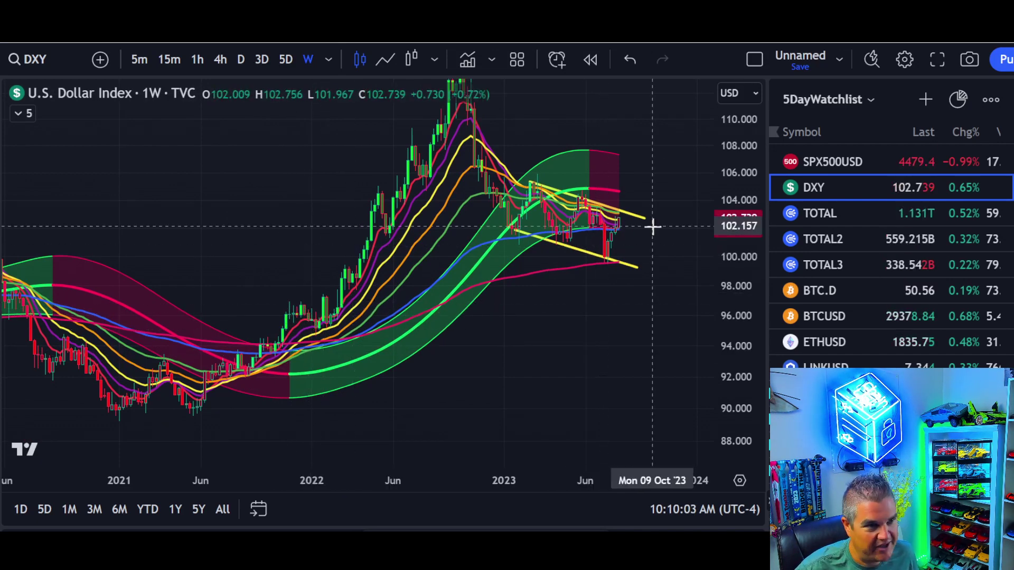
scroll(561, 264, "right", 3)
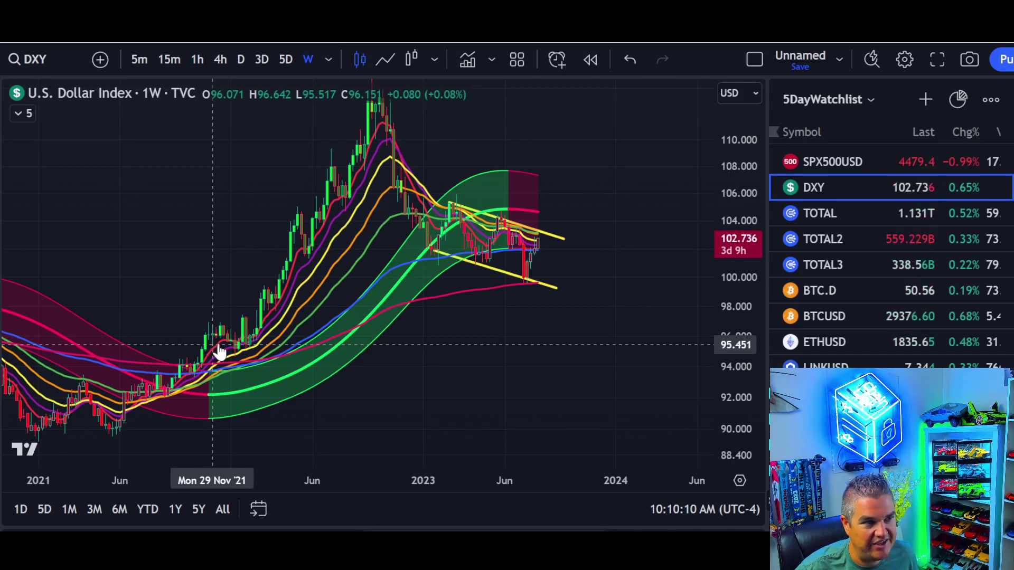
left_click_drag(605, 246, 506, 275)
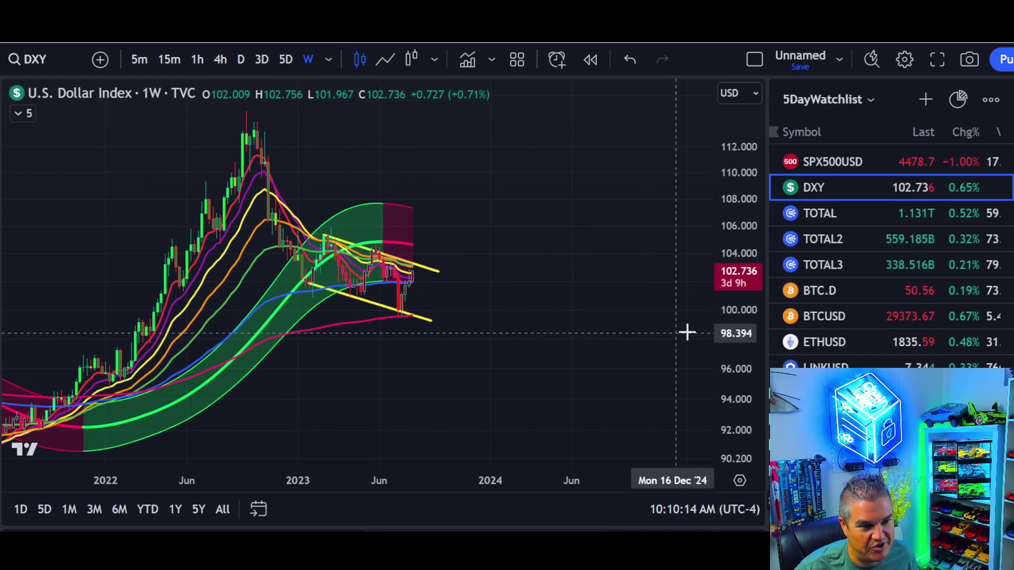
left_click_drag(549, 223, 670, 232)
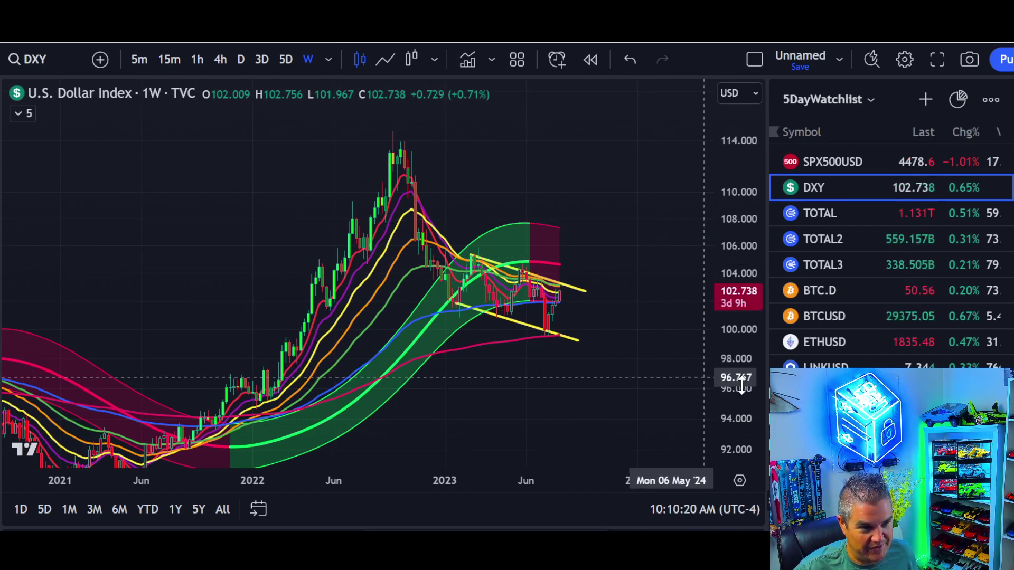
left_click_drag(747, 384, 665, 278)
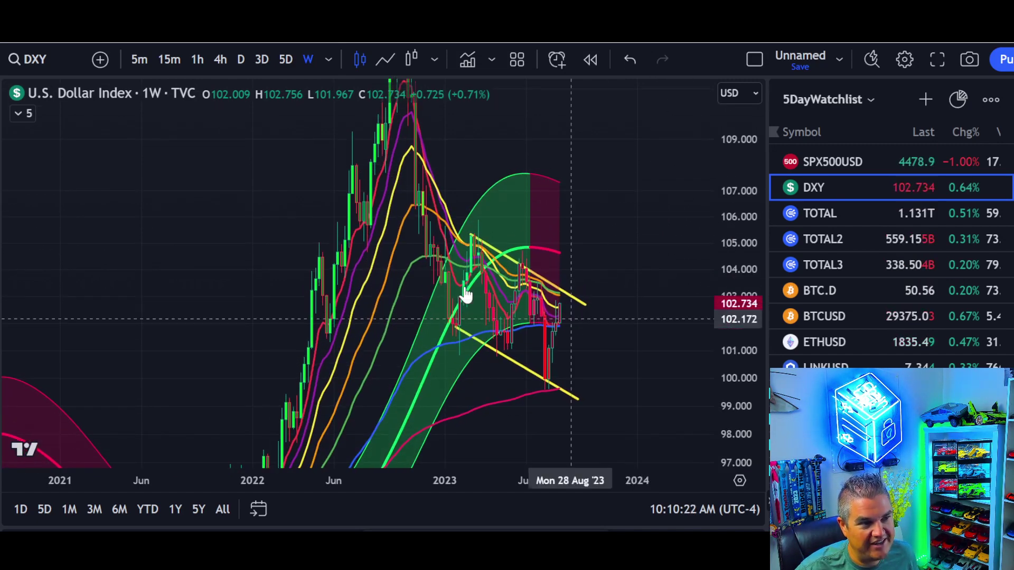
scroll(588, 346, "up", 5)
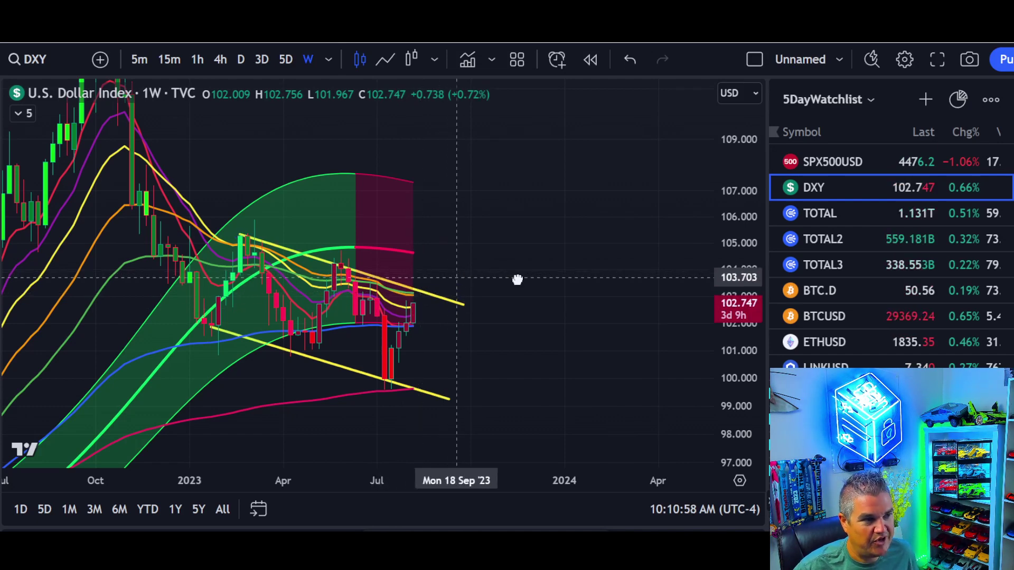
scroll(649, 272, "up", 3)
Draw a yellow zigzag projection path falling from the wedge to the lower trendline.
scroll(640, 324, "down", 2)
scroll(640, 324, "up", 1)
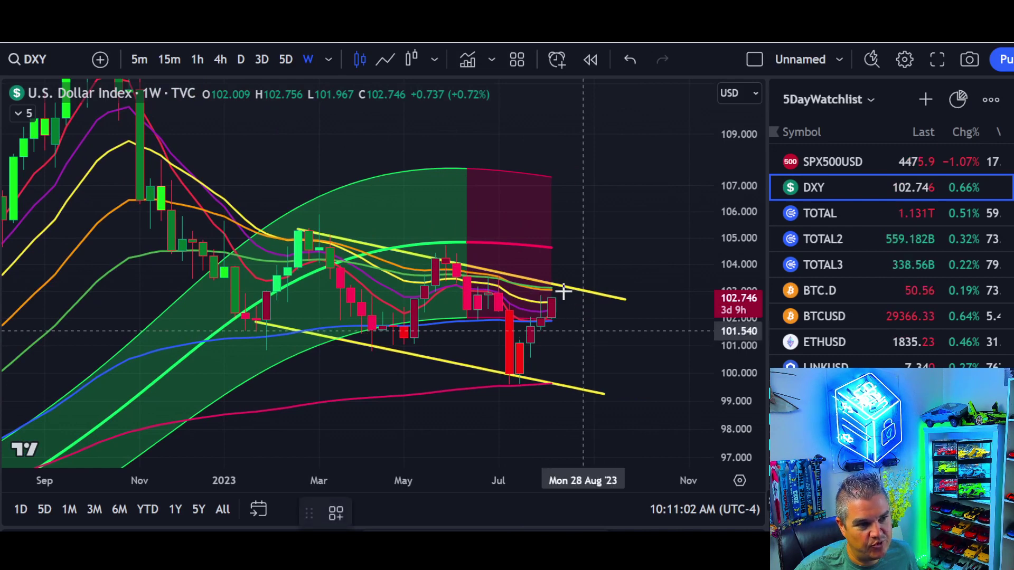
mouse_move(561, 288)
left_mouse_down()
mouse_move(591, 314)
mouse_move(610, 384)
mouse_move(634, 403)
left_mouse_up()
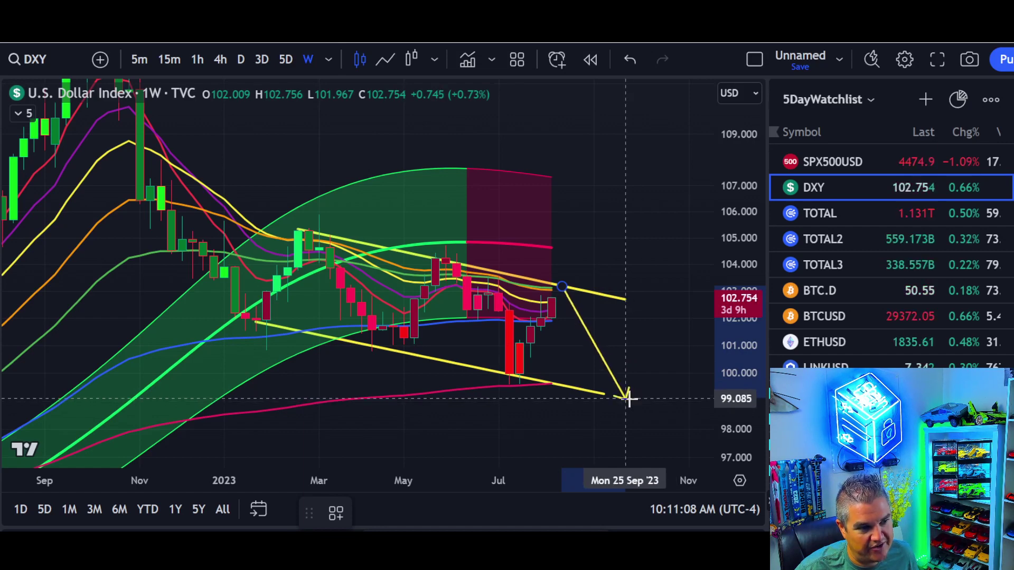
left_click(624, 398)
left_click(656, 371)
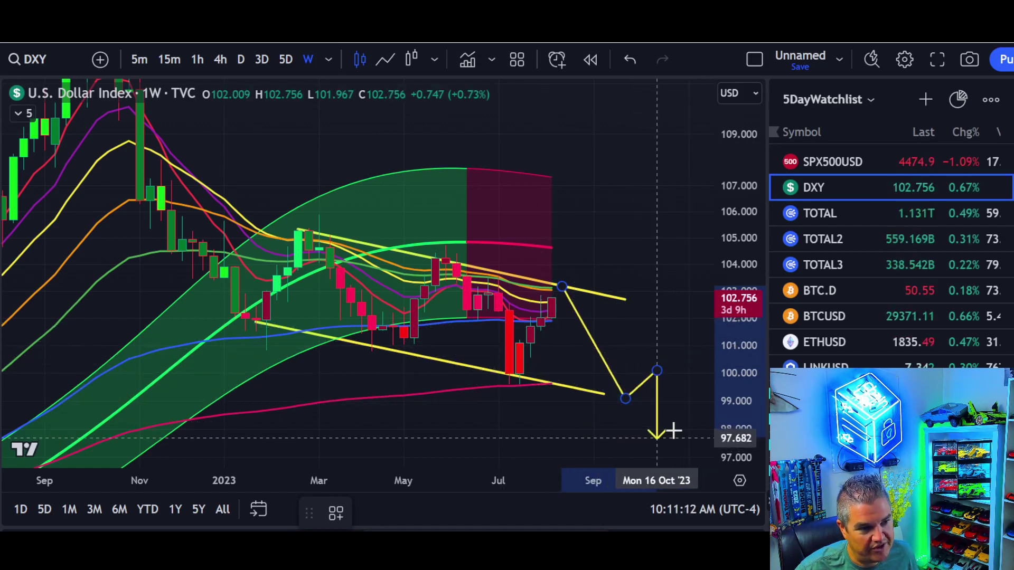
double_click(690, 422)
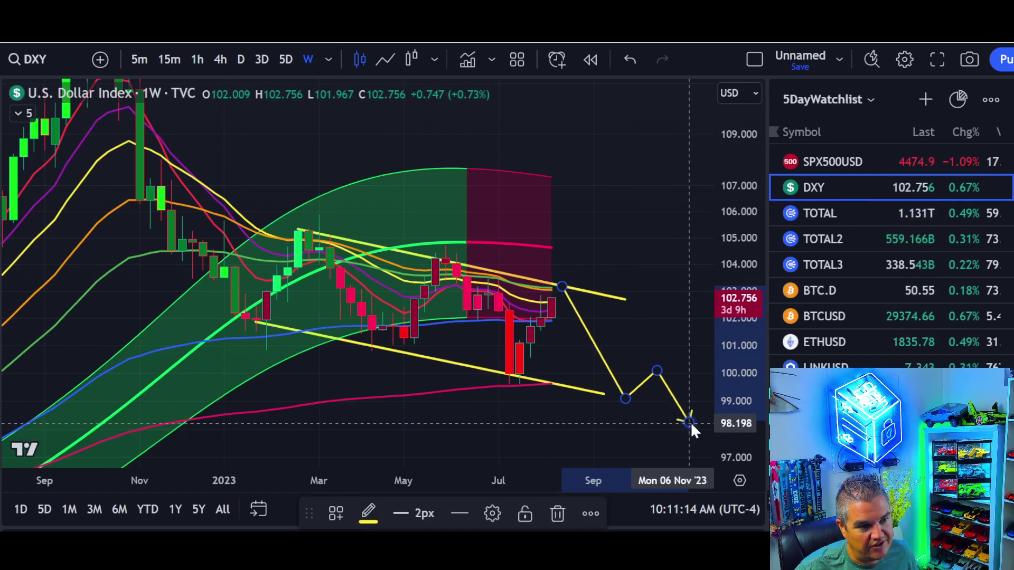
Lower the path's low to about 97.7 and extend the lower trendline into November.
mouse_move(623, 397)
left_mouse_down()
mouse_move(626, 448)
mouse_move(620, 422)
mouse_move(618, 438)
left_mouse_up()
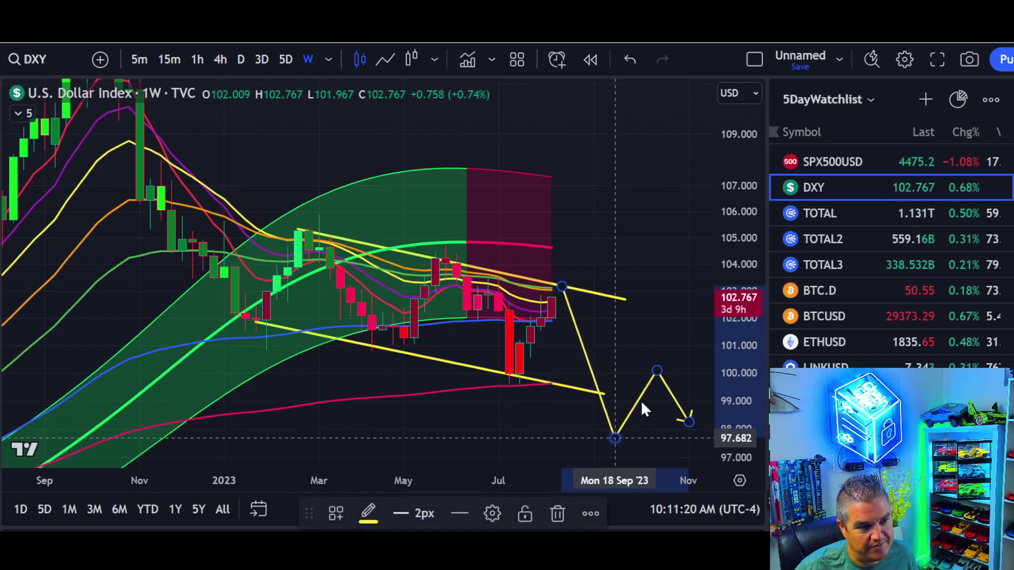
mouse_move(659, 384)
left_mouse_down()
mouse_move(661, 410)
mouse_move(709, 445)
mouse_move(705, 455)
left_mouse_up()
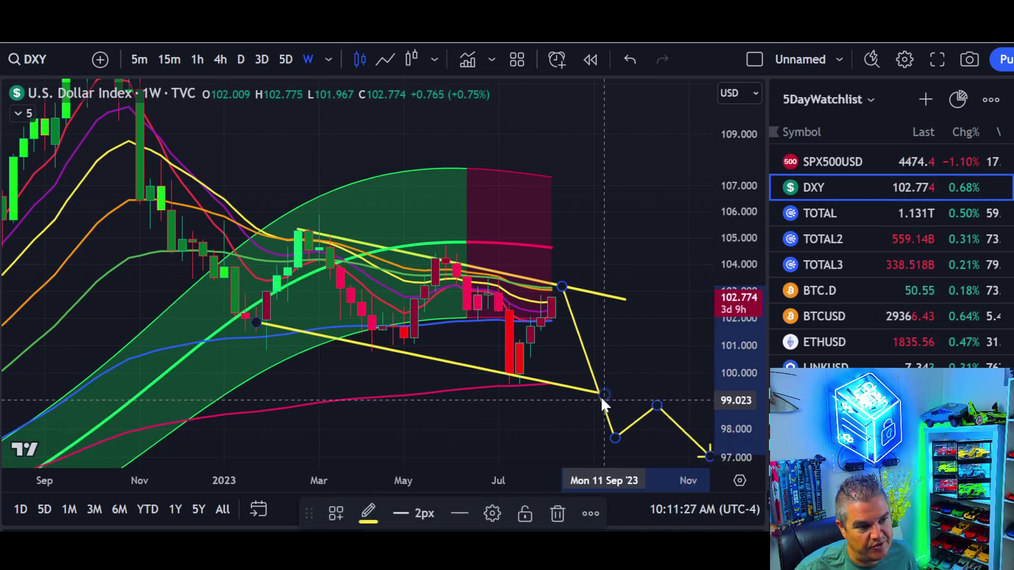
left_click_drag(600, 392, 703, 414)
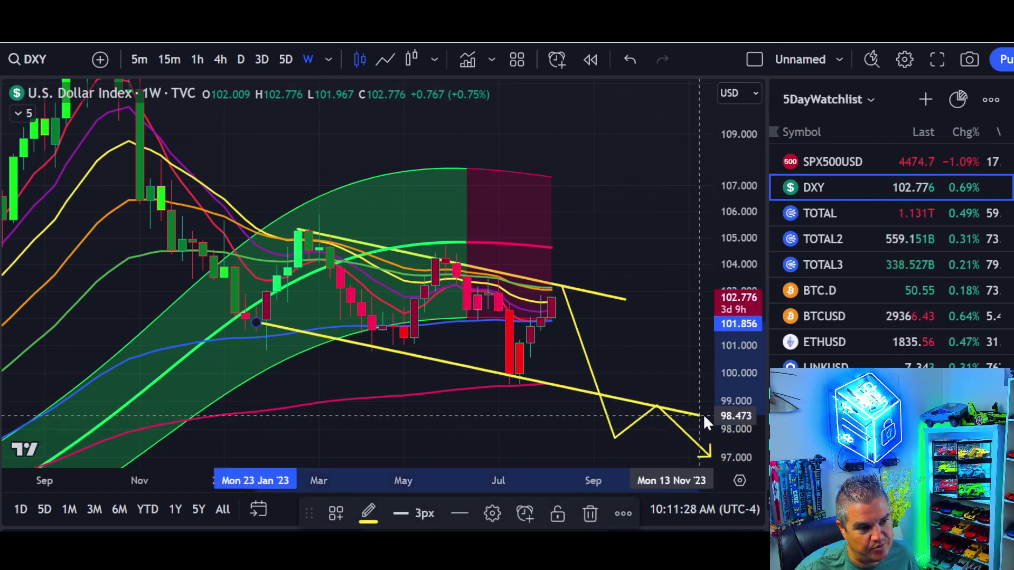
Raise the path's first point into a peak near 104.6 above the wedge.
left_click(627, 428)
mouse_move(617, 438)
left_mouse_down()
mouse_move(612, 299)
mouse_move(591, 248)
left_mouse_up()
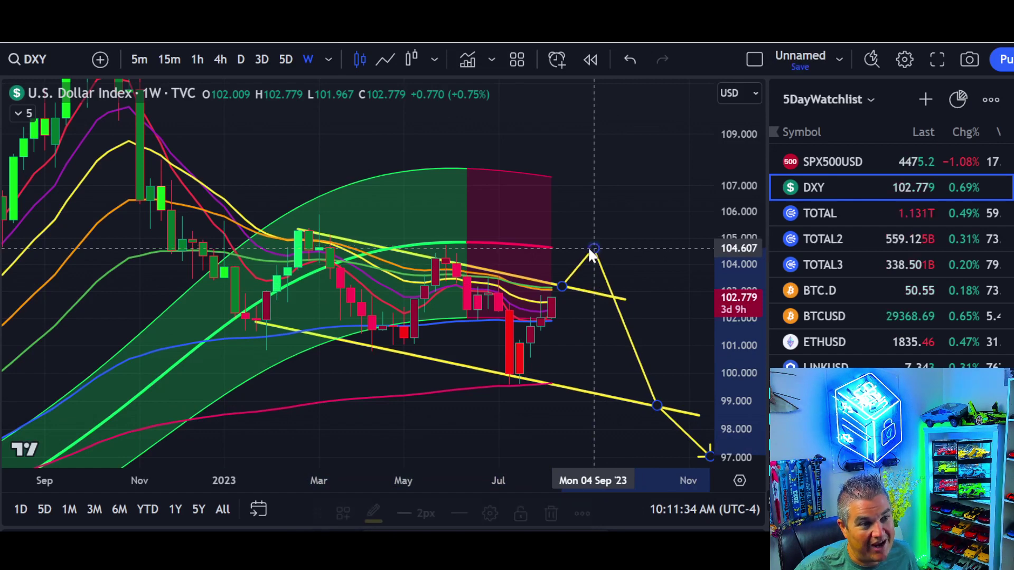
left_click(647, 273)
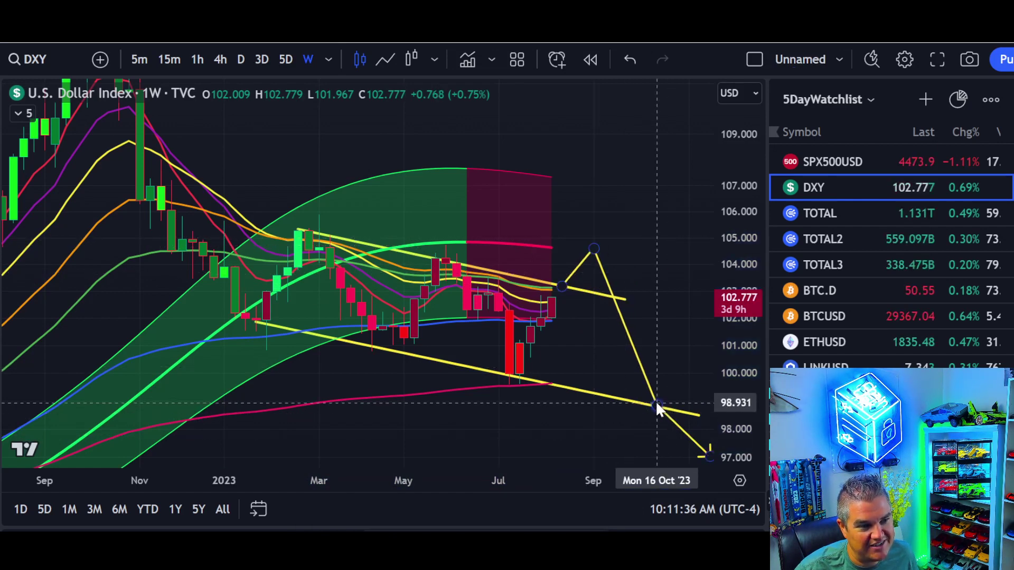
left_click(655, 401)
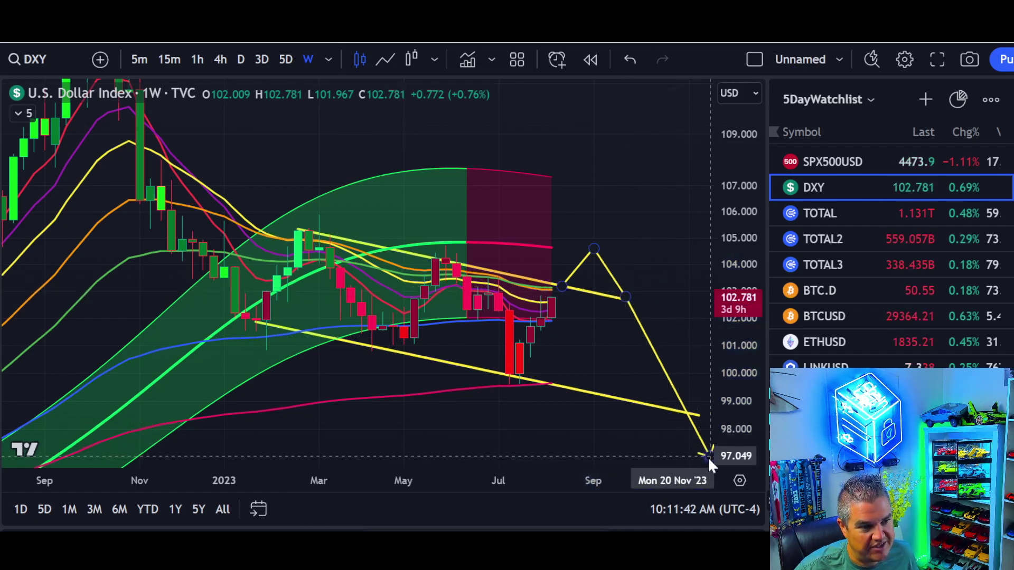
Reshape the path to peak near 104.5, dip to 100.5, and end near 102.2 at the upper trendline.
left_click_drag(708, 458, 682, 186)
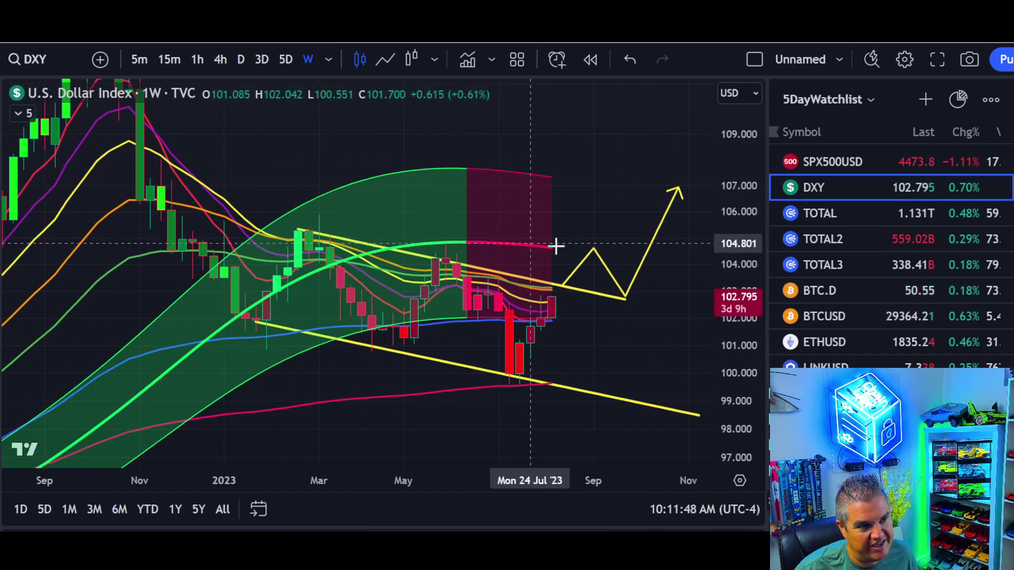
left_click_drag(594, 247, 584, 250)
left_click_drag(635, 337, 637, 359)
mouse_move(677, 188)
left_mouse_down()
mouse_move(683, 312)
mouse_move(677, 306)
mouse_move(698, 312)
left_mouse_up()
left_click(679, 264)
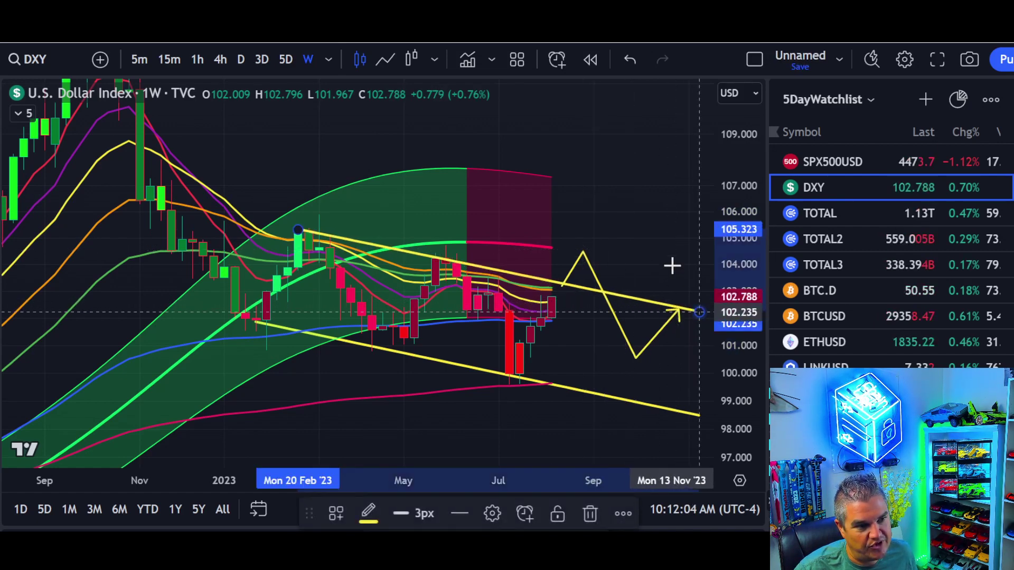
left_click(668, 263)
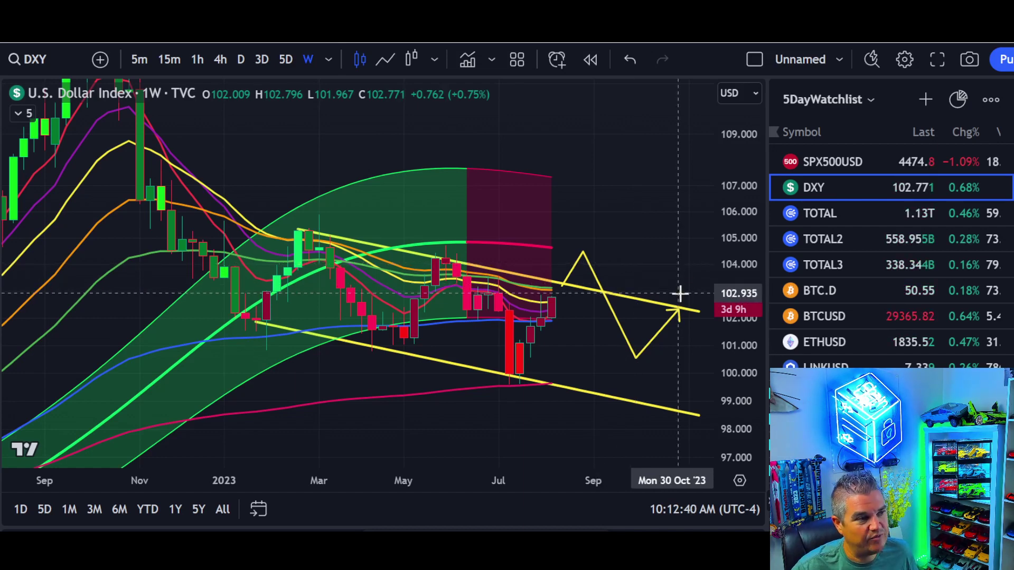
Zoom the DXY chart out.
scroll(679, 294, "down", 3)
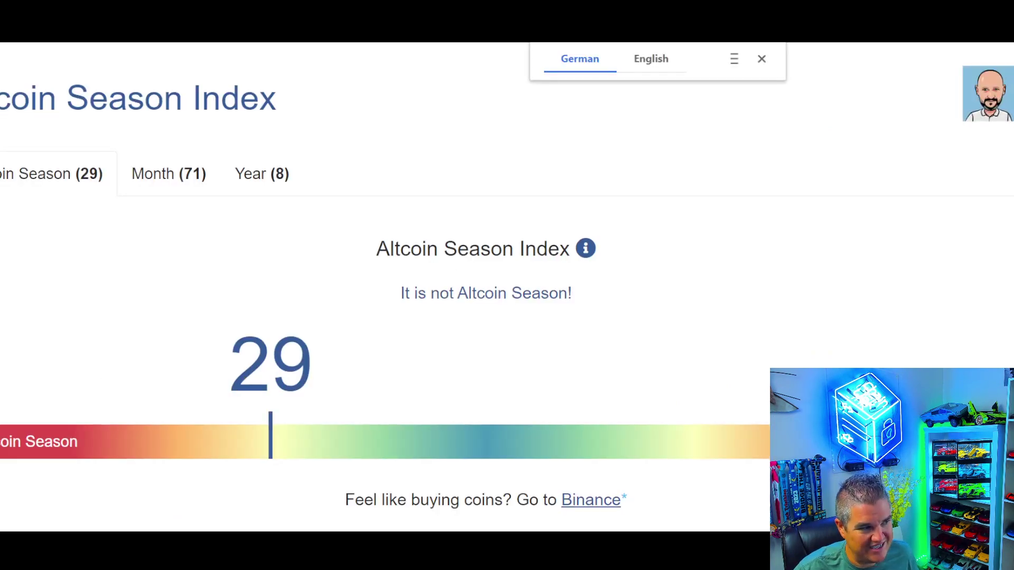
Scroll to the Altcoin Season Index history chart showing 2021 to 2023 with the reading at 29.
scroll(339, 357, "down", 10)
scroll(339, 358, "up", 3)
scroll(338, 357, "down", 5)
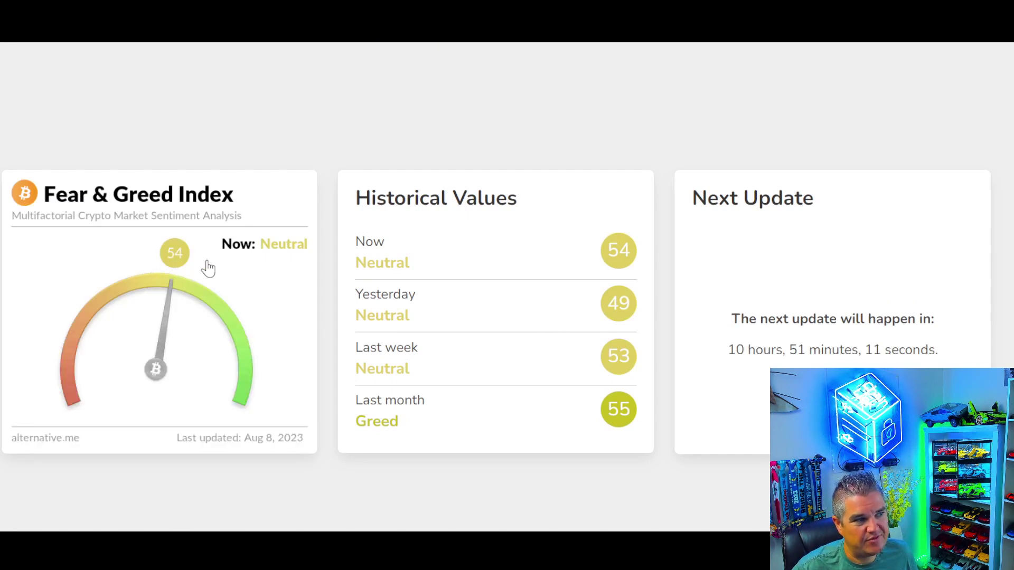
Scroll down the Fear & Greed Index page to its history chart.
scroll(187, 267, "down", 15)
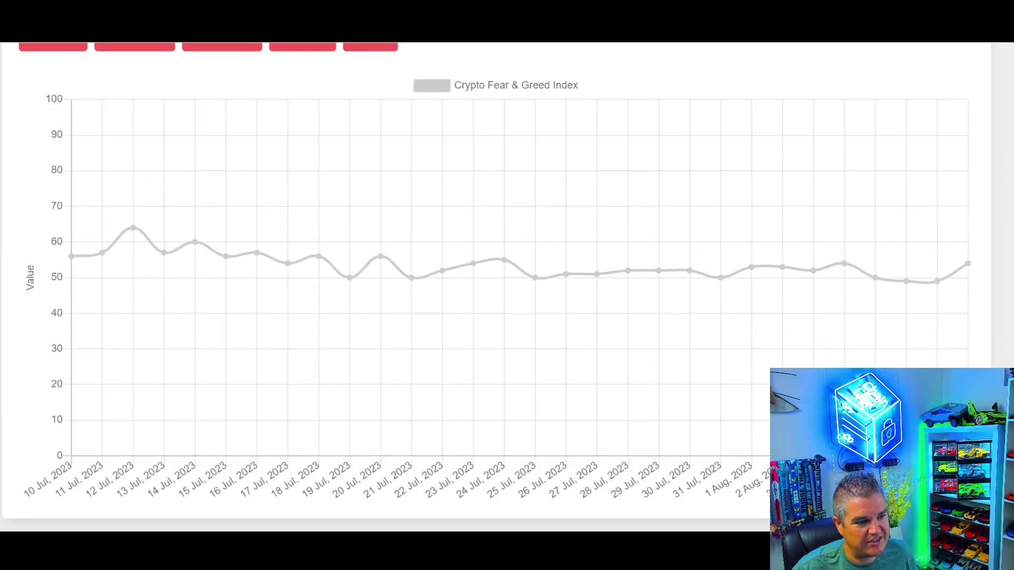